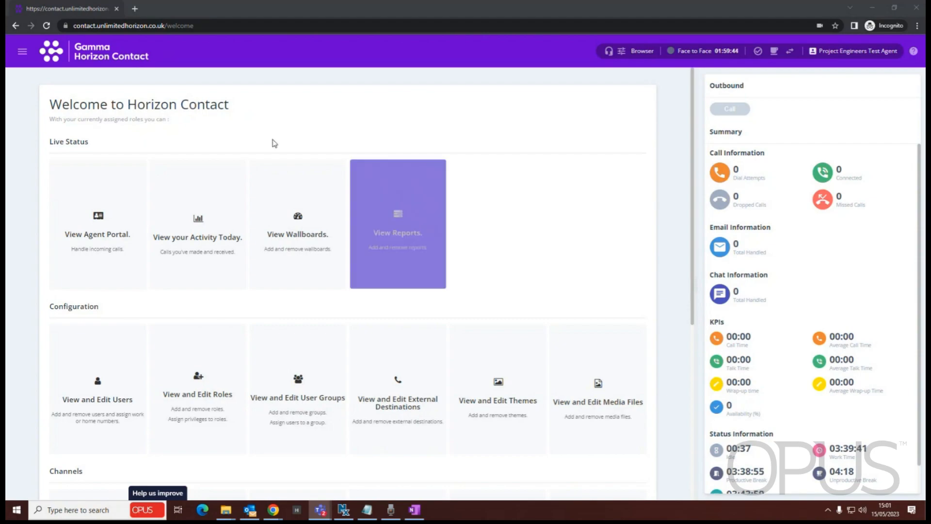
- Open the Queues page from the Call Handling section
click(21, 54)
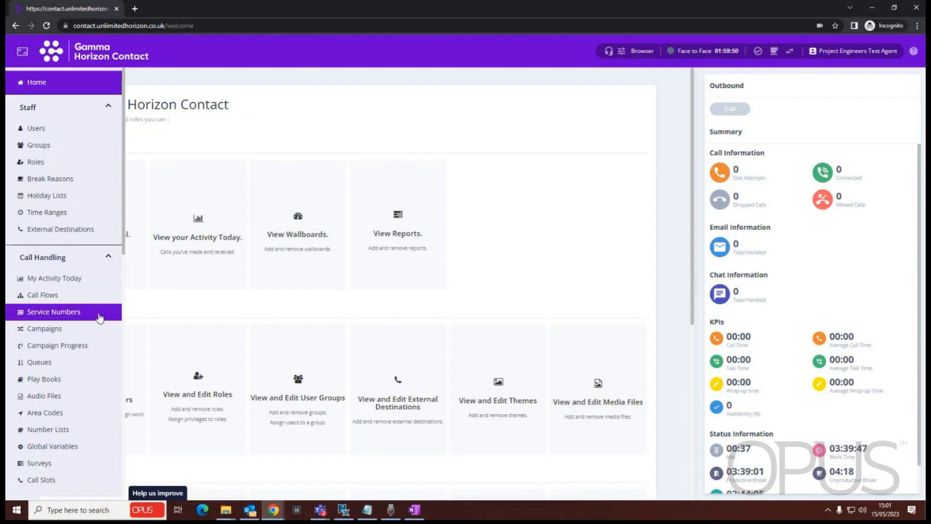
scroll(58, 340, down, 10)
scroll(58, 335, up, 9)
scroll(57, 345, up, 2)
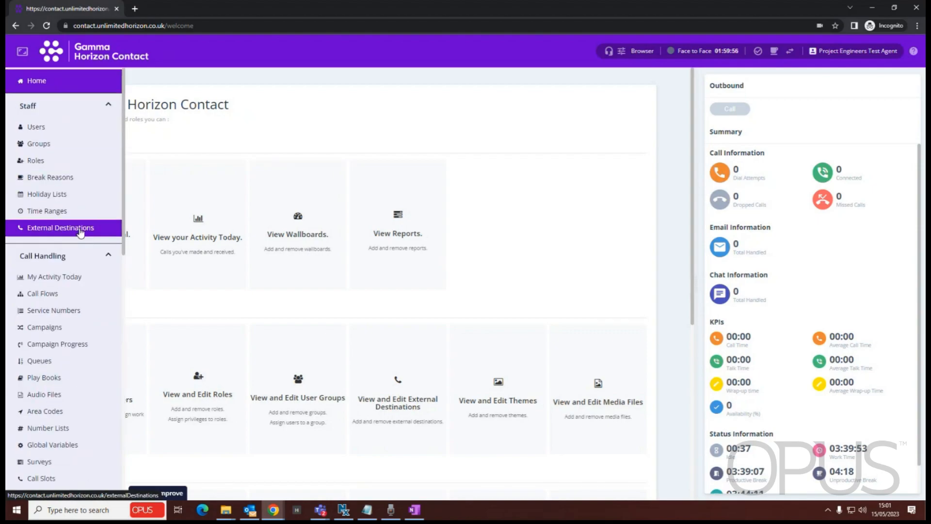
scroll(63, 223, down, 1)
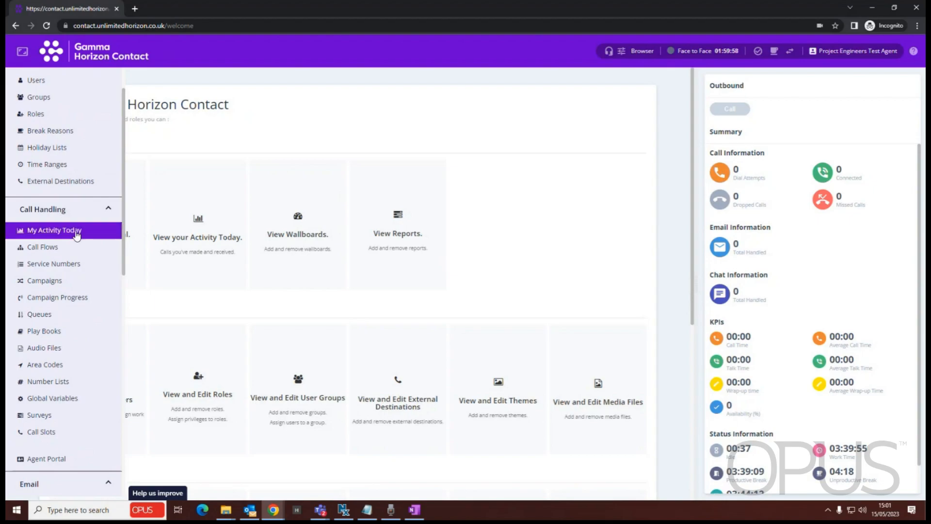
click(45, 320)
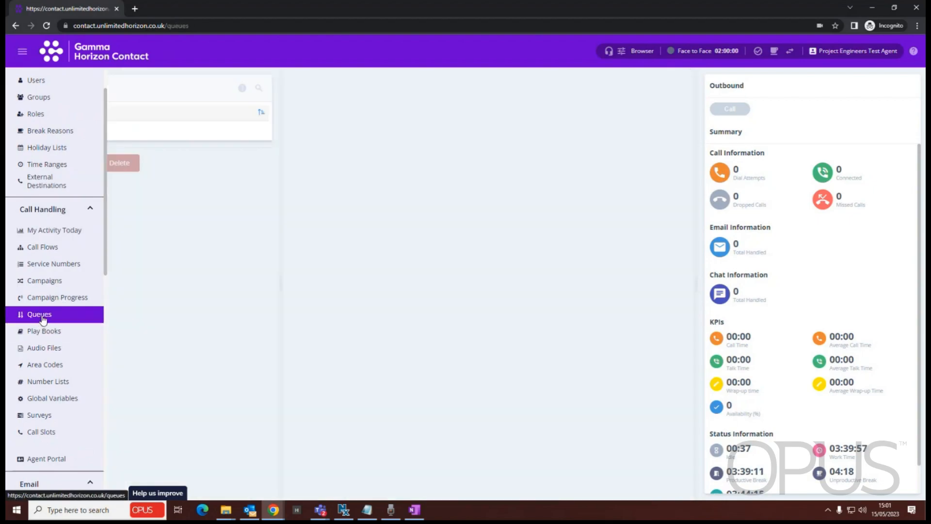
- Open the callback settings of *P E Demo Queue and allow callbacks for it
click(39, 129)
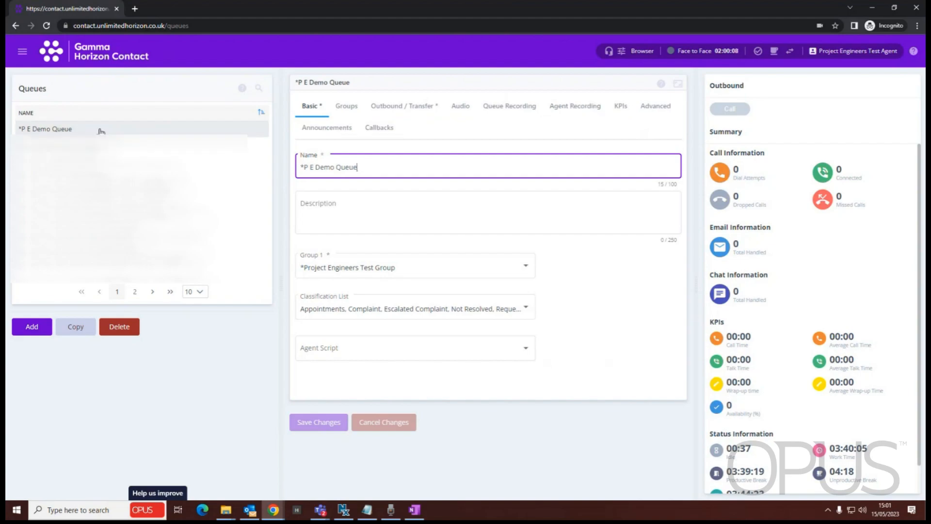
click(387, 133)
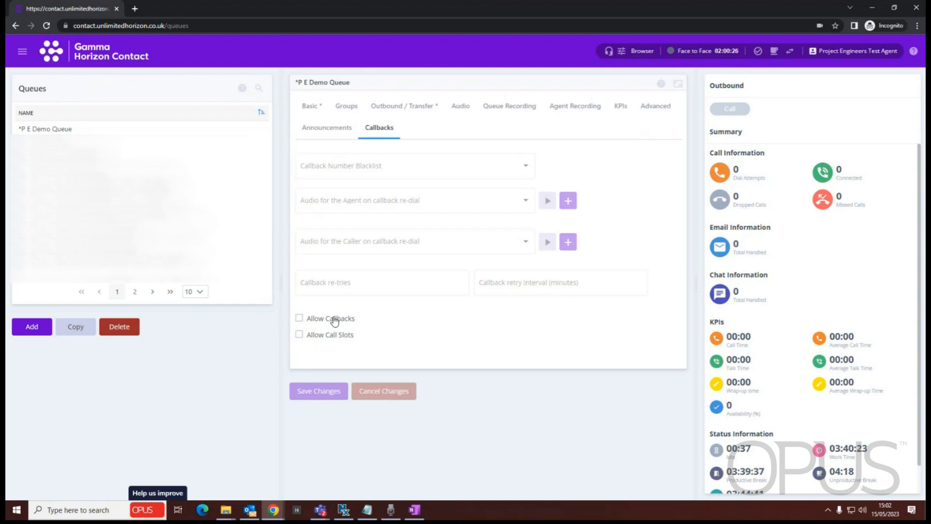
click(299, 318)
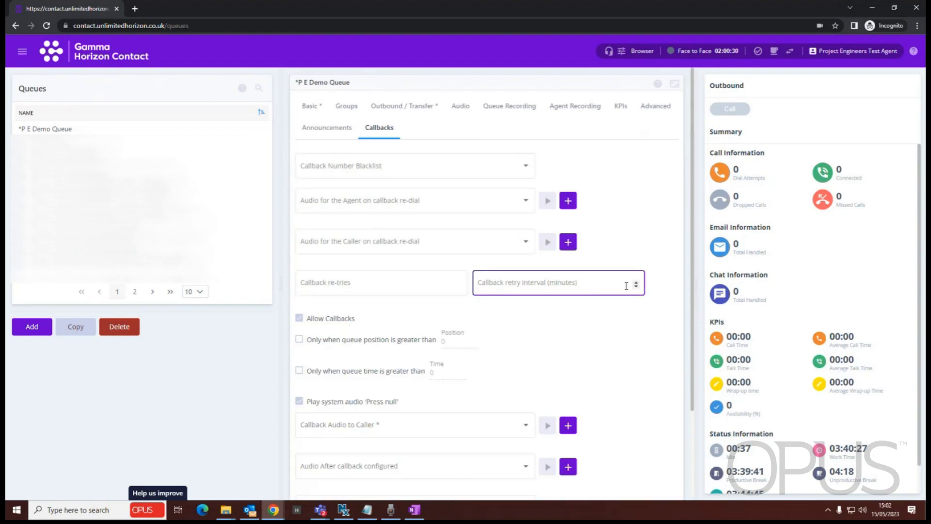
scroll(624, 291, down, 3)
scroll(625, 317, up, 3)
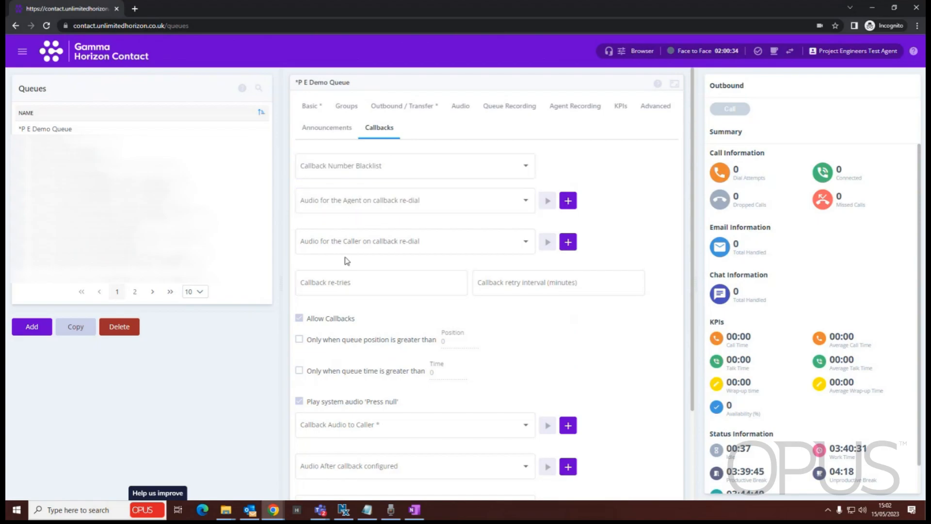
scroll(335, 286, down, 3)
scroll(383, 230, up, 3)
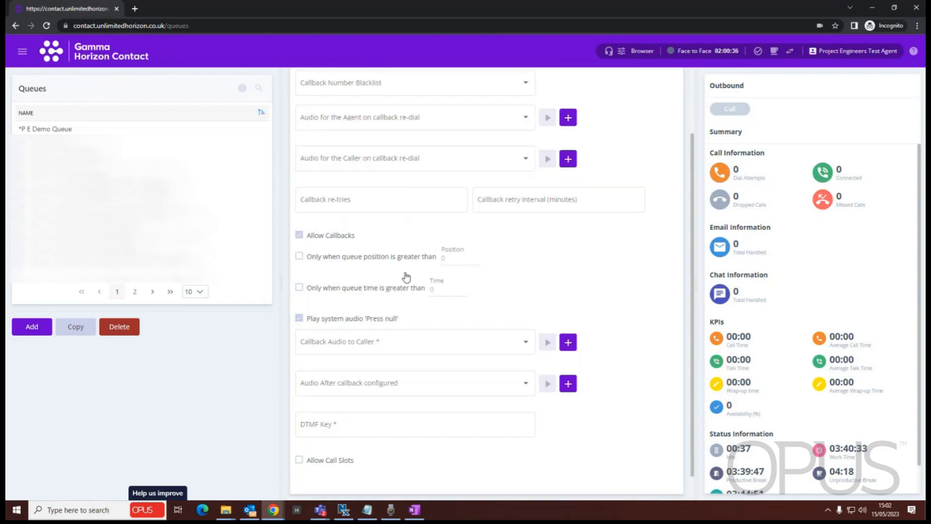
- Set the queue's callback re-tries to 0 and the callback retry interval to 0 minutes
click(327, 282)
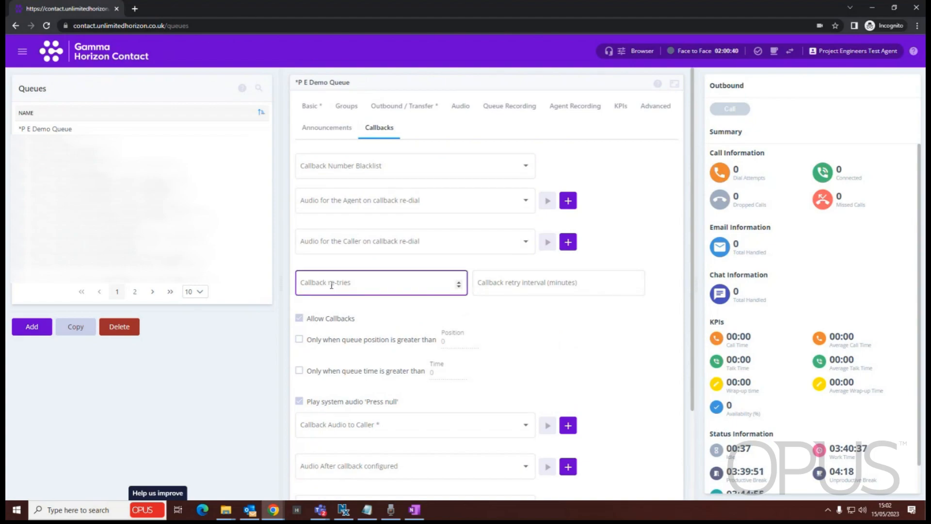
click(535, 282)
click(357, 277)
click(337, 304)
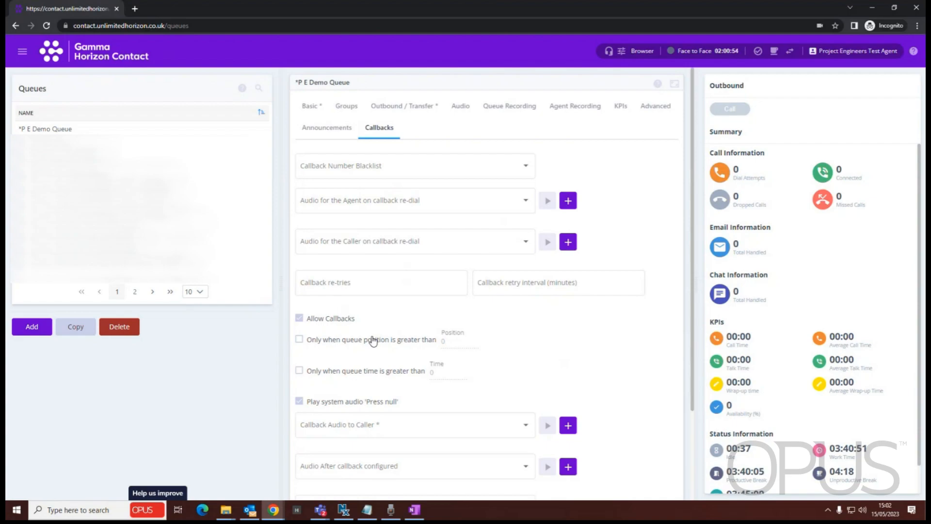
click(325, 284)
text(0)
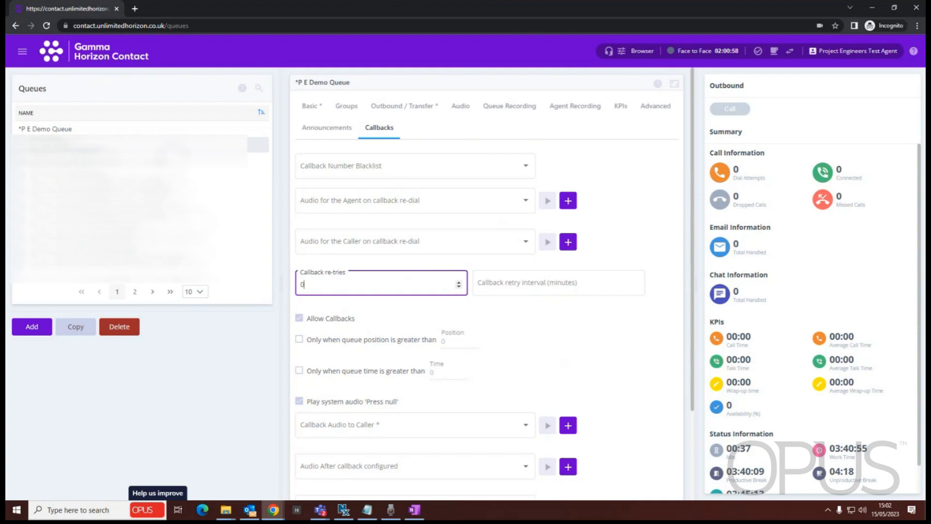
key(Tab)
text(0)
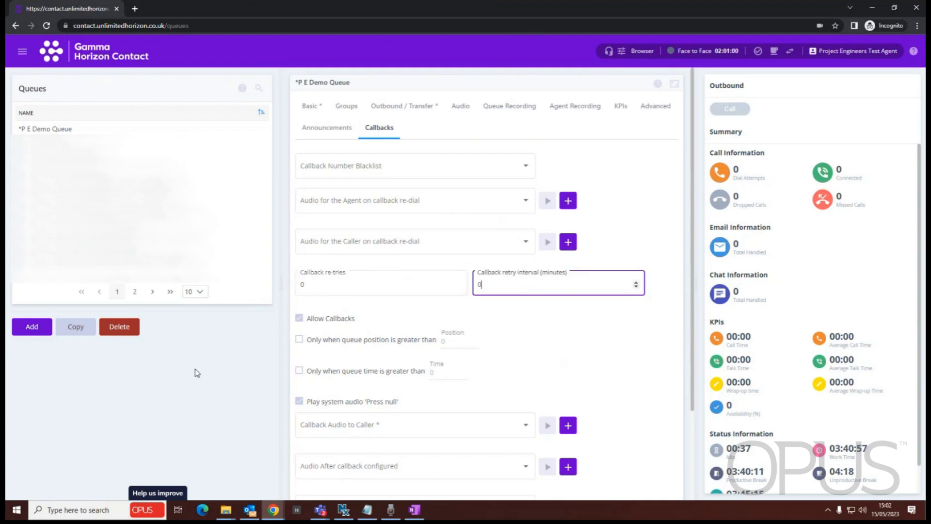
- Change the callback re-tries to 1 with a retry interval of 60 minutes
key(shift+Tab)
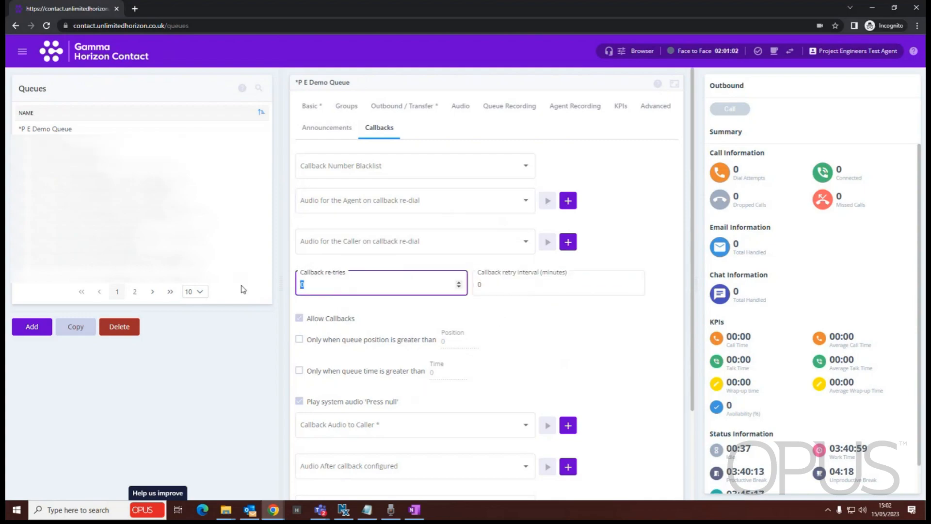
text(1)
key(Tab)
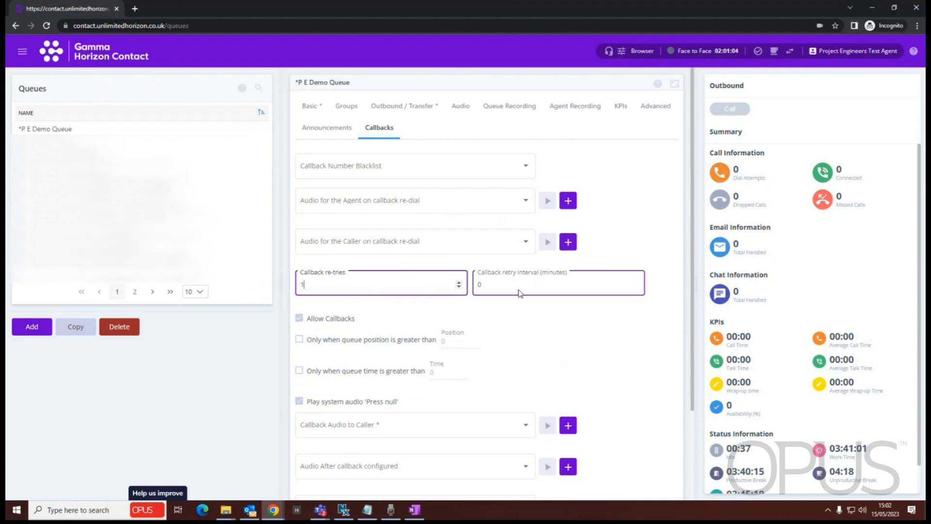
click(493, 285)
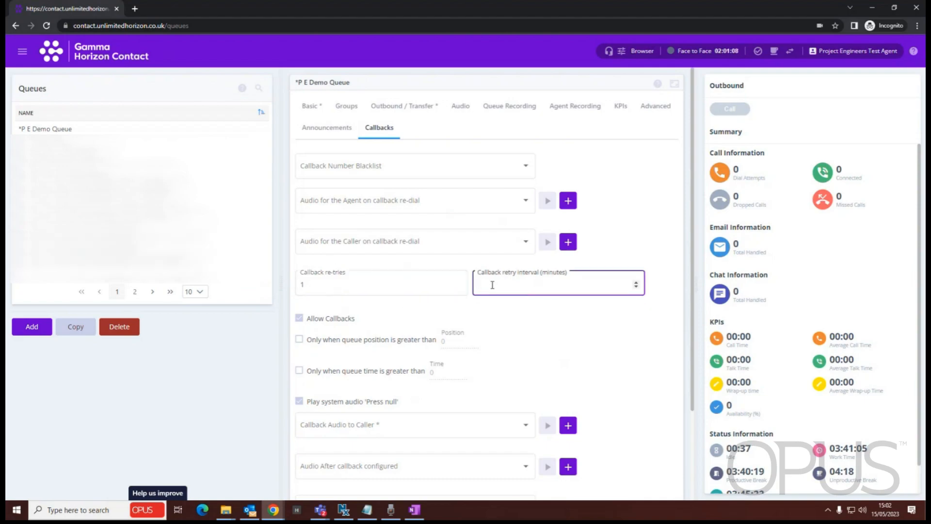
text(60)
click(613, 325)
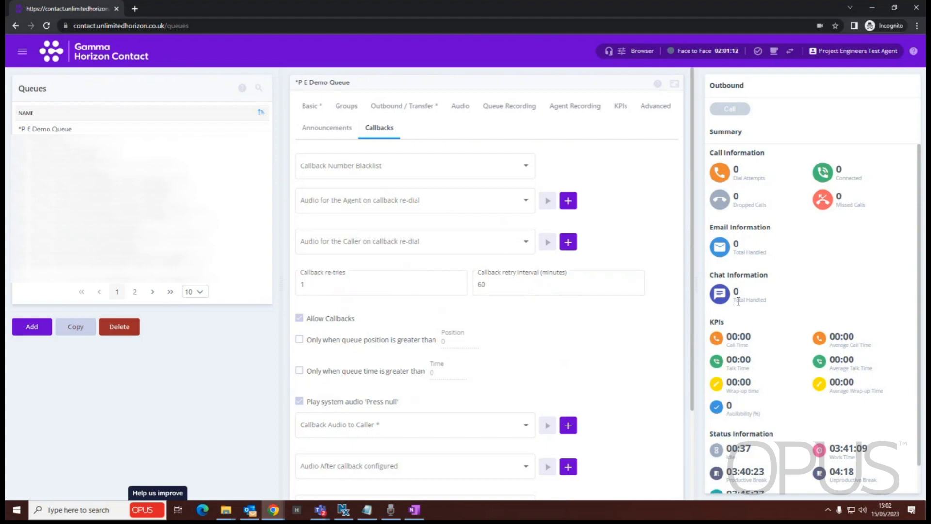
- Reset both the callback re-tries and the callback retry interval to 0
click(303, 289)
text(0)
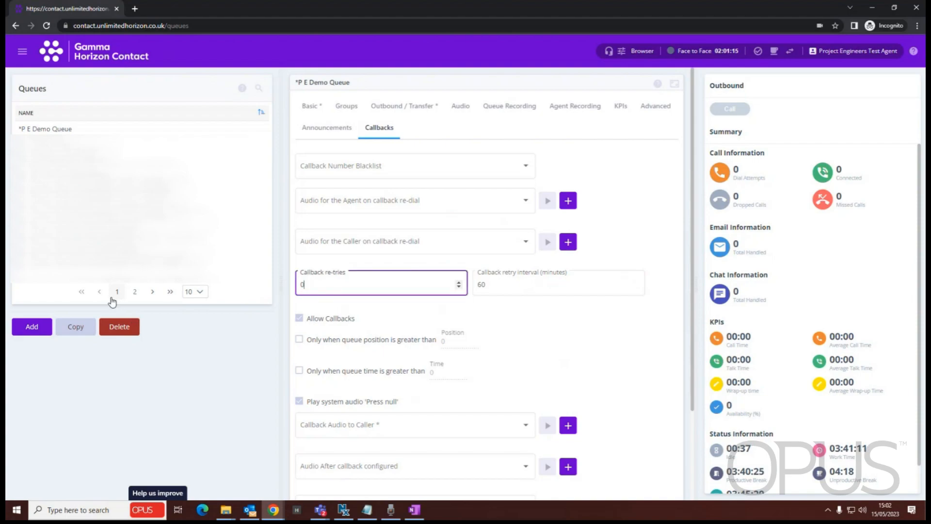
key(Tab)
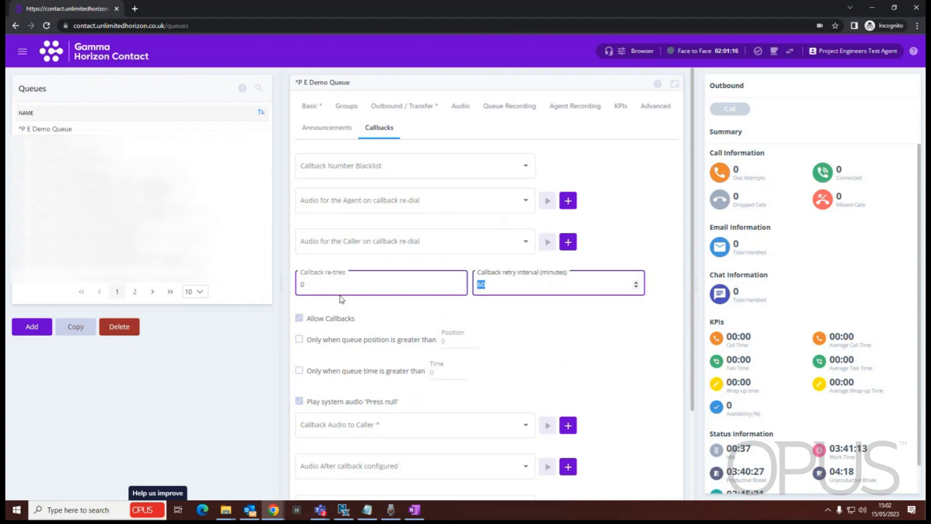
click(561, 339)
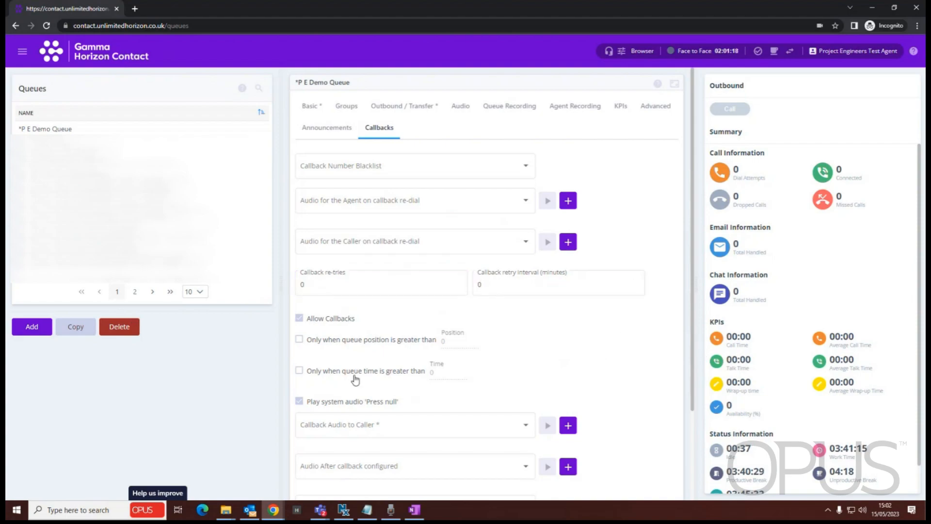
- Restrict callbacks to callers whose queue position is greater than 5
scroll(320, 339, down, 2)
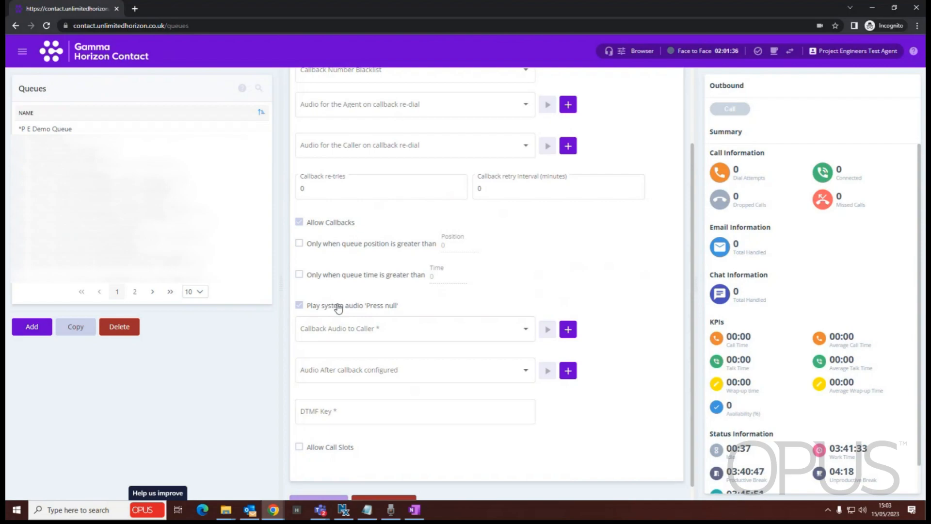
click(299, 243)
double_click(460, 245)
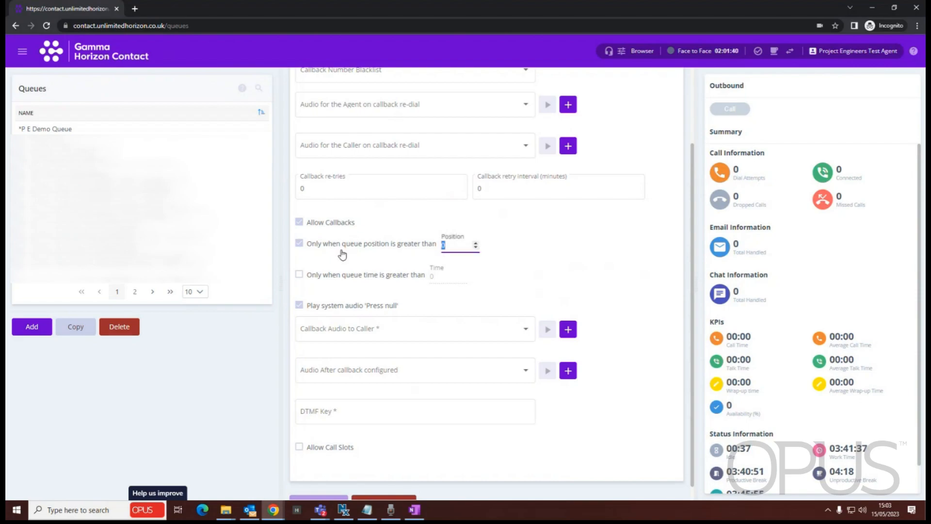
click(537, 266)
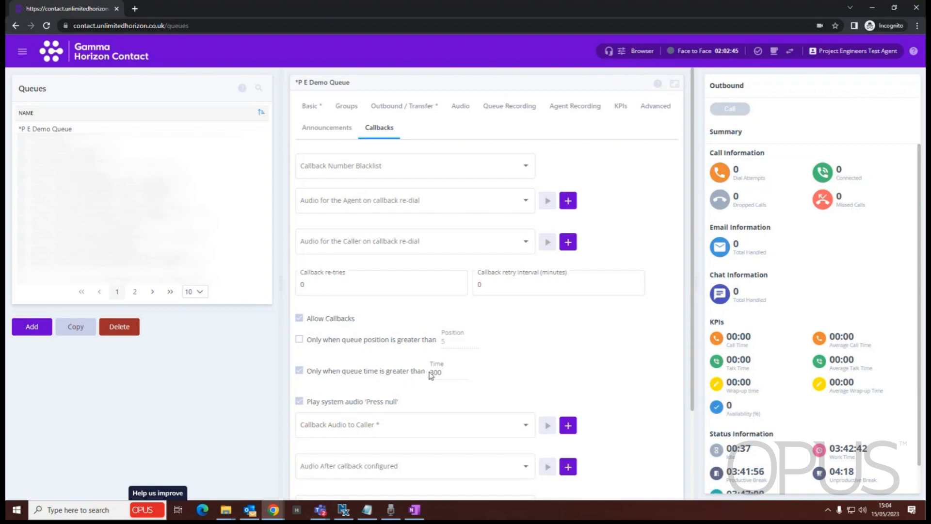
- Offer callbacks only when the queue time is greater than 300
double_click(451, 373)
text(150)
double_click(453, 374)
text(30)
click(538, 372)
click(299, 369)
- Turn off the 'Press null' system audio for the queue's callbacks
click(371, 466)
scroll(431, 330, down, 2)
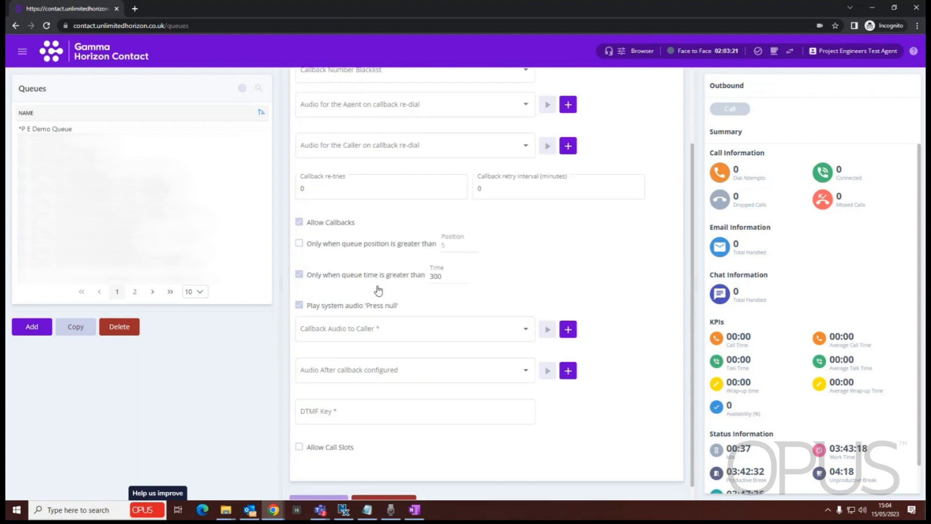
click(298, 306)
click(299, 305)
scroll(451, 402, up, 2)
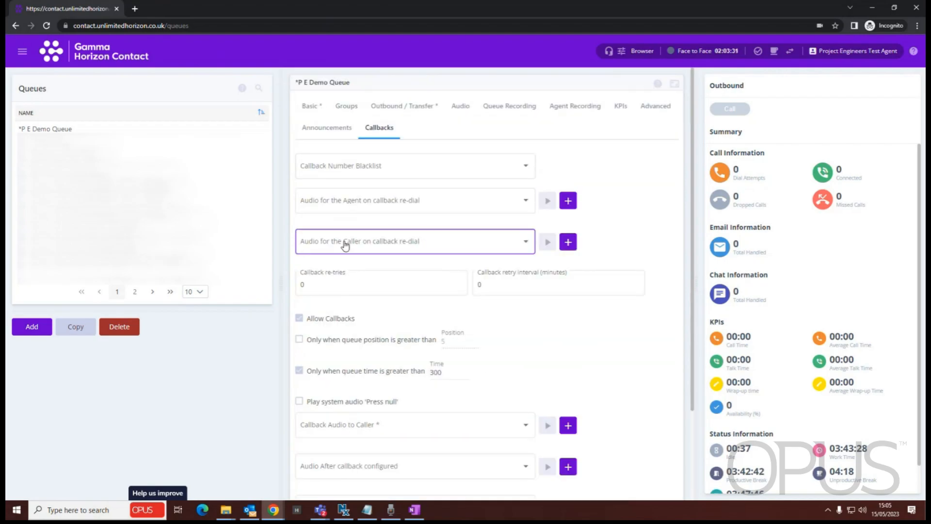
scroll(315, 386, down, 2)
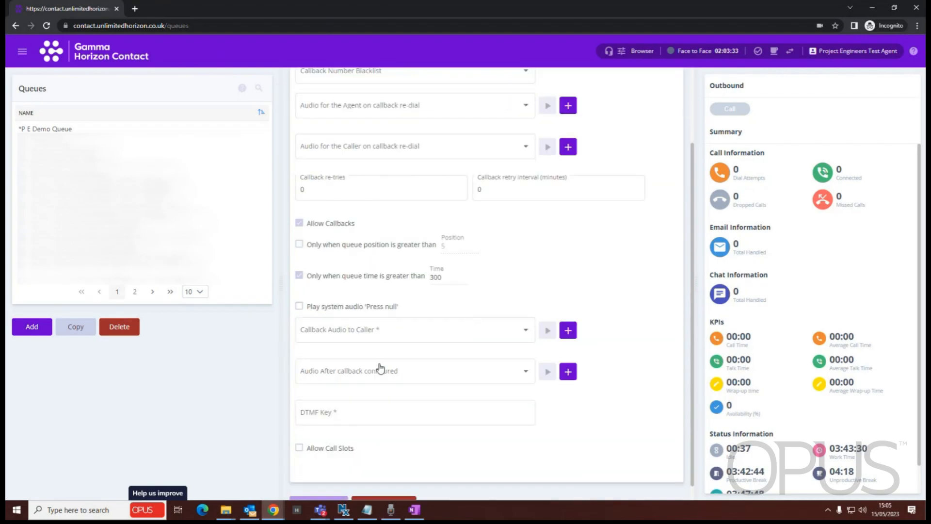
- Set the callback audio to caller to 'To Recieve a callback'
click(366, 326)
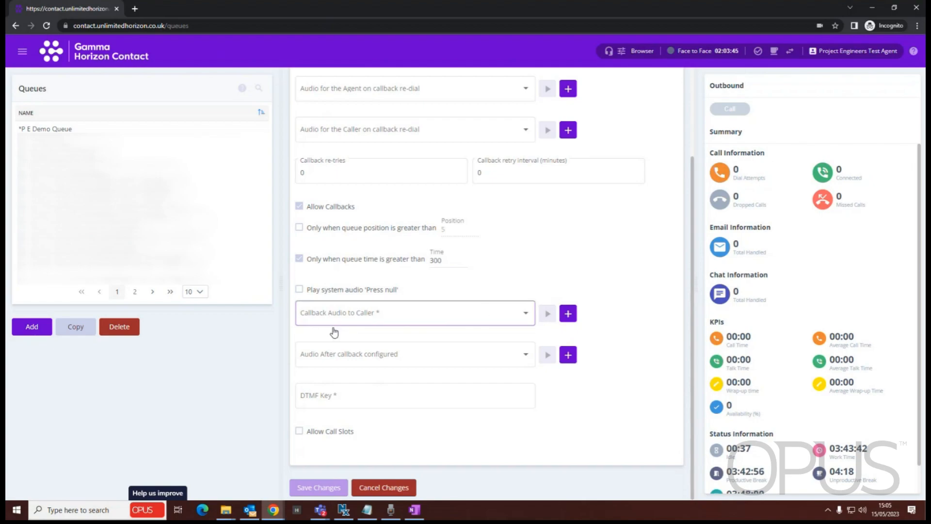
click(530, 316)
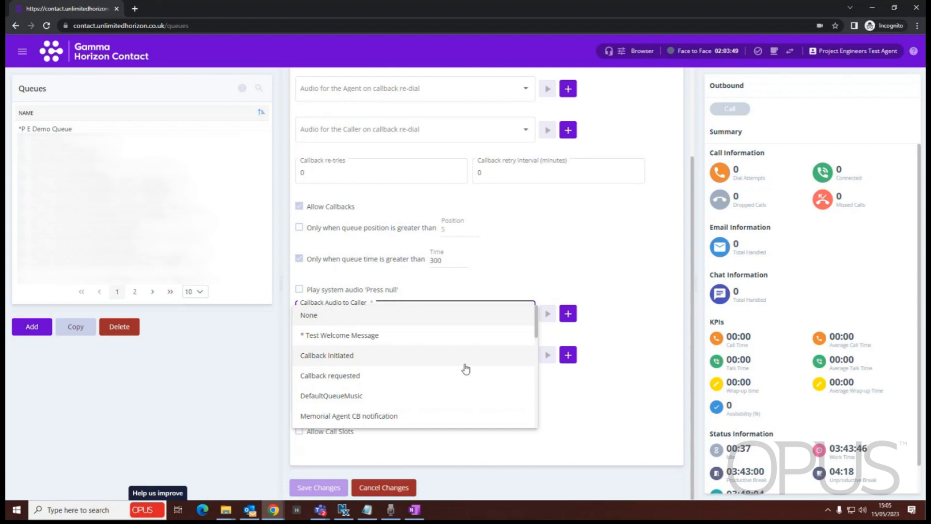
scroll(463, 371, down, 4)
scroll(456, 373, down, 4)
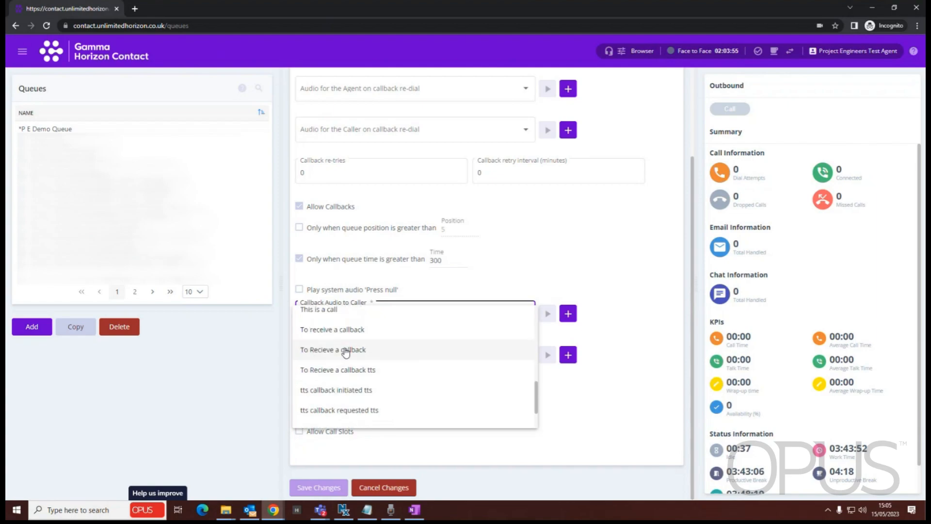
click(347, 350)
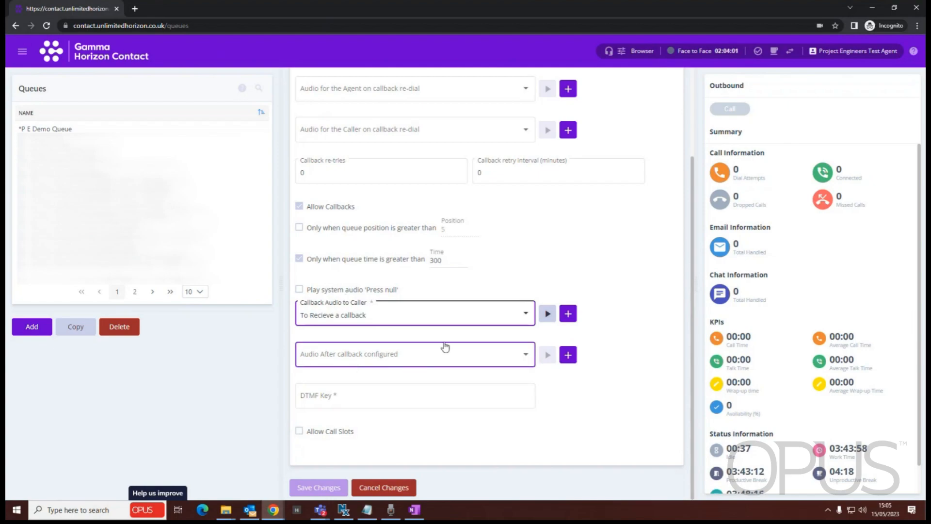
- Set the audio after callback configured to 'Callback requested'
click(322, 395)
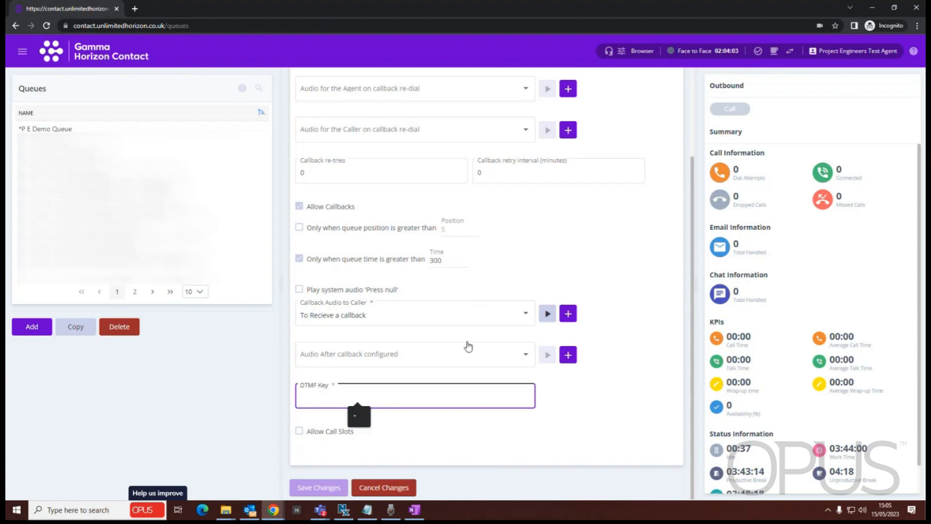
click(443, 353)
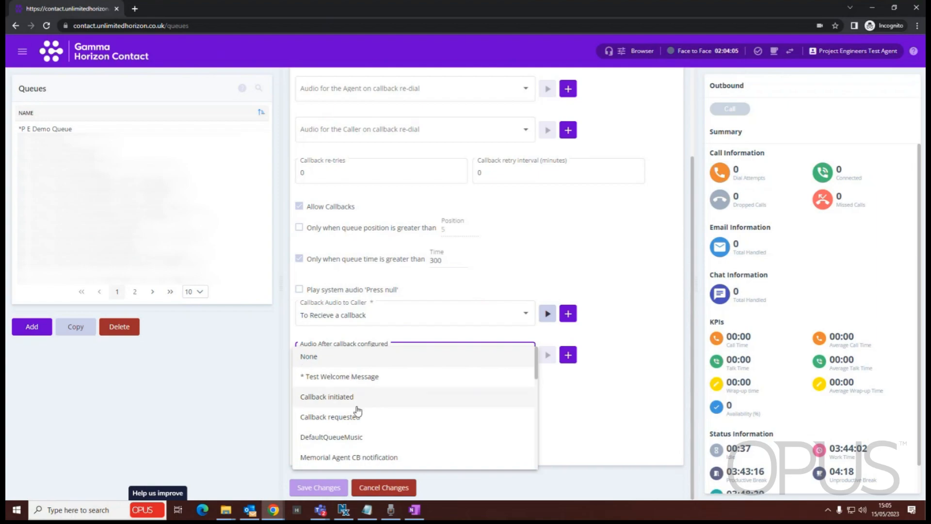
click(328, 420)
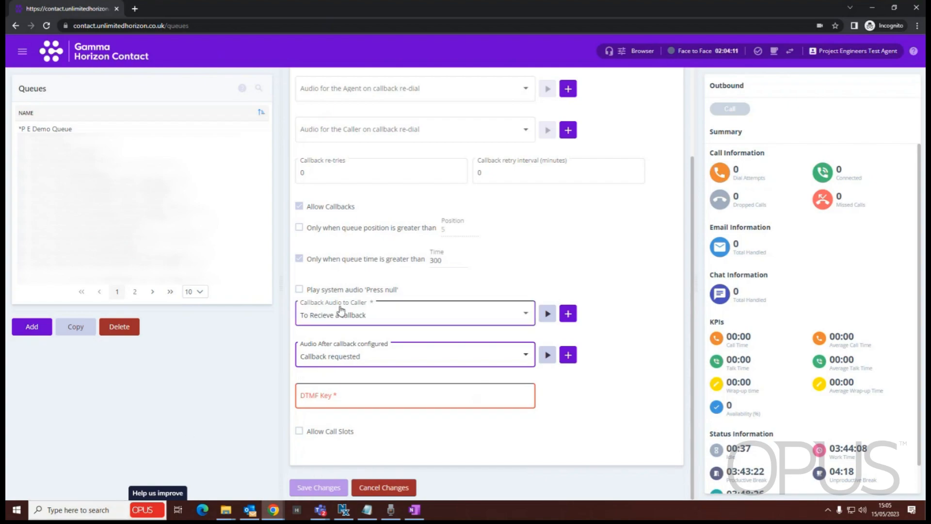
drag(287, 314, 312, 258)
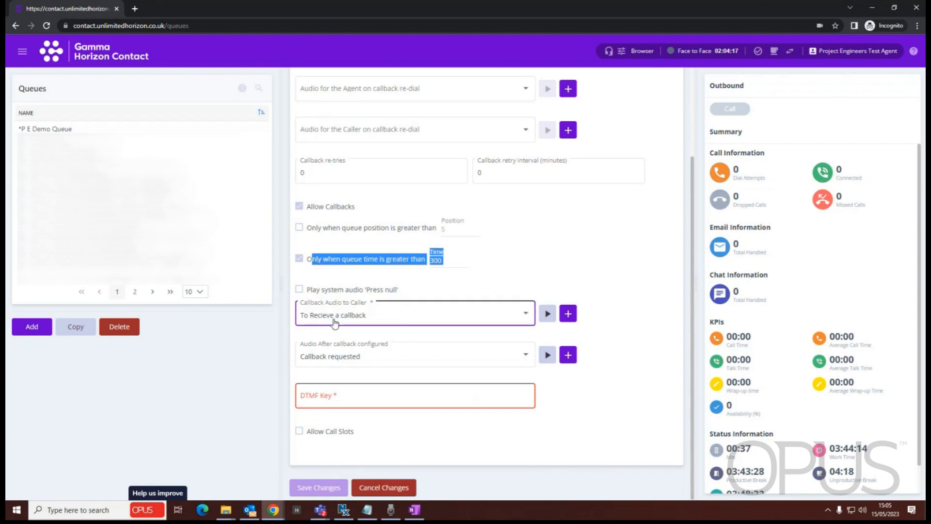
click(453, 287)
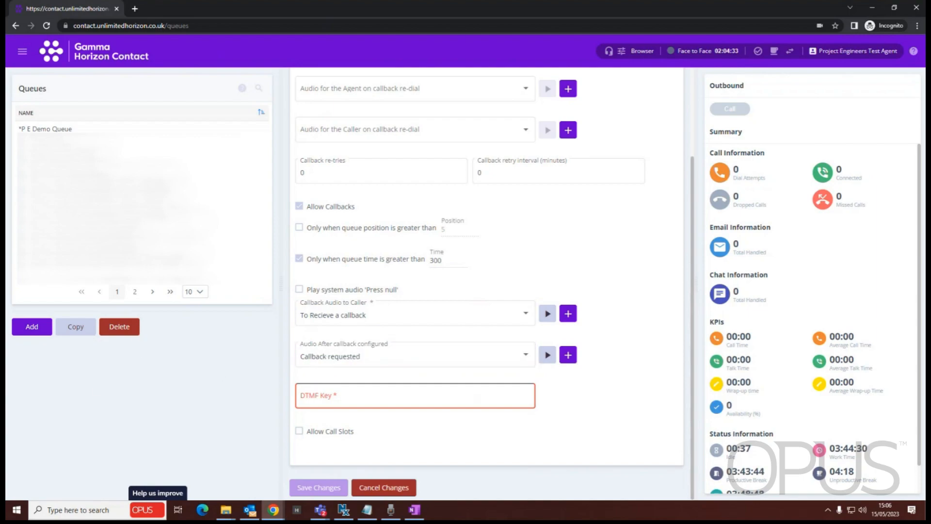
- Set the DTMF key for requesting a callback to *
click(340, 396)
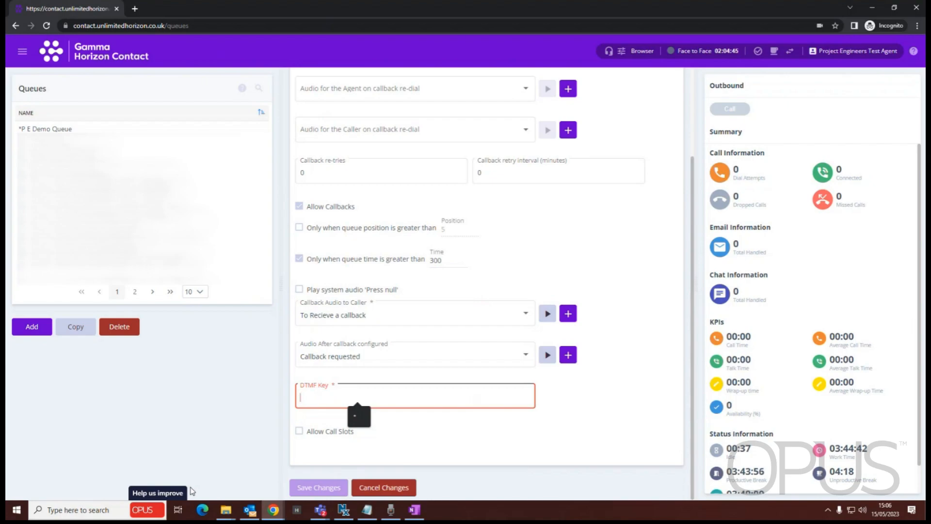
text(*)
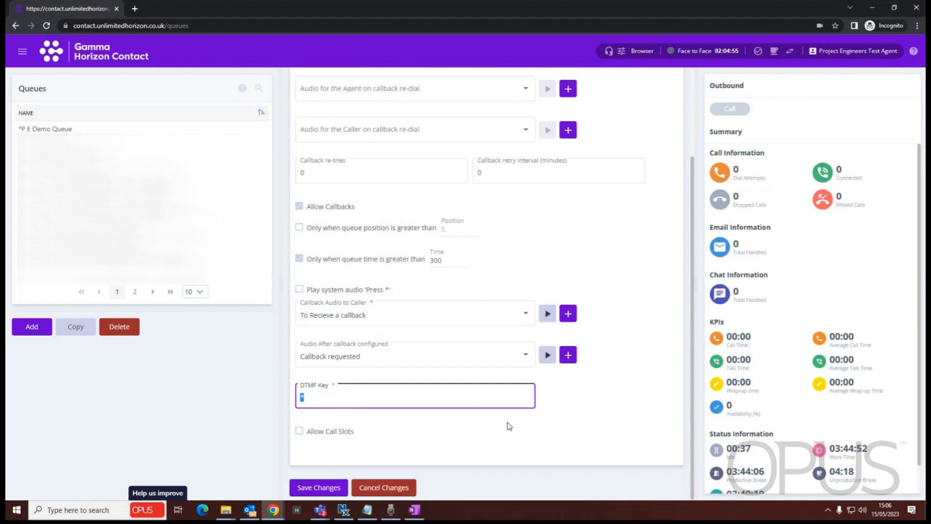
- Review the queue's callback settings from the number blacklist to the call slots option, and save the changes
scroll(640, 318, up, 3)
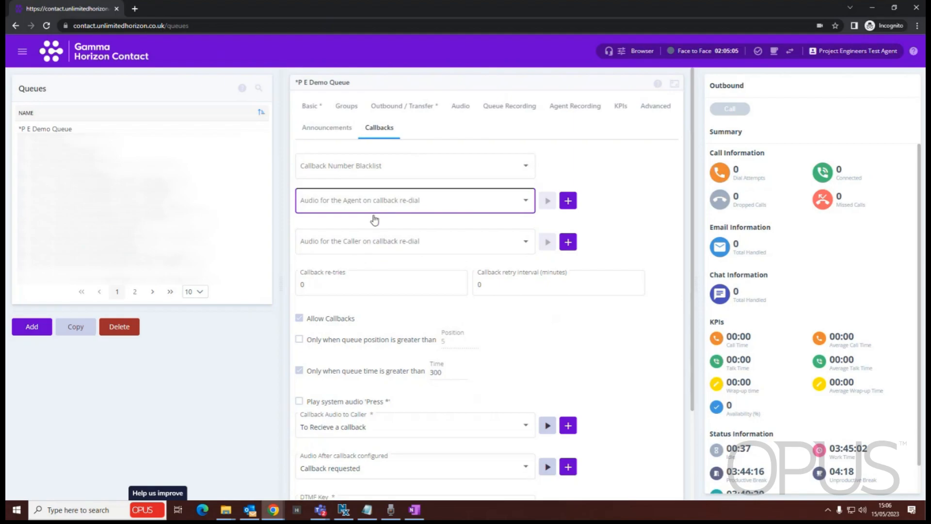
scroll(472, 322, down, 2)
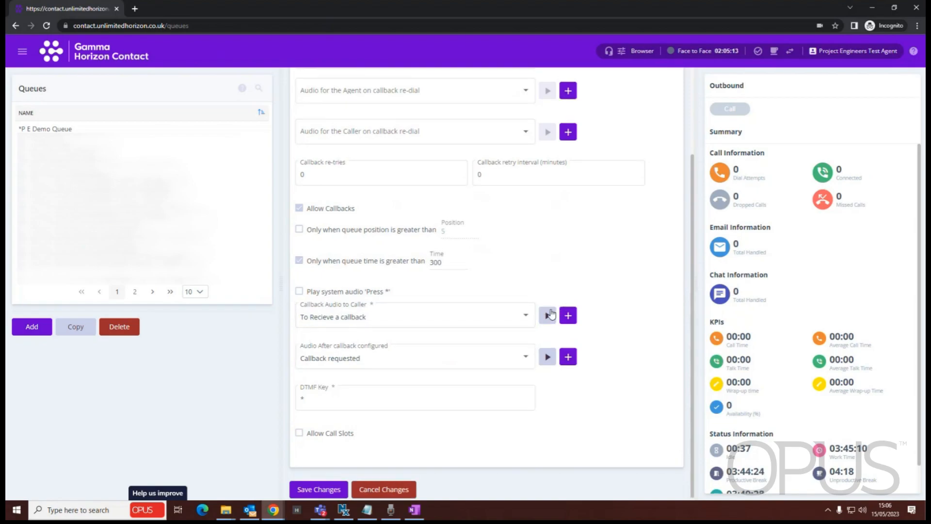
scroll(550, 314, up, 3)
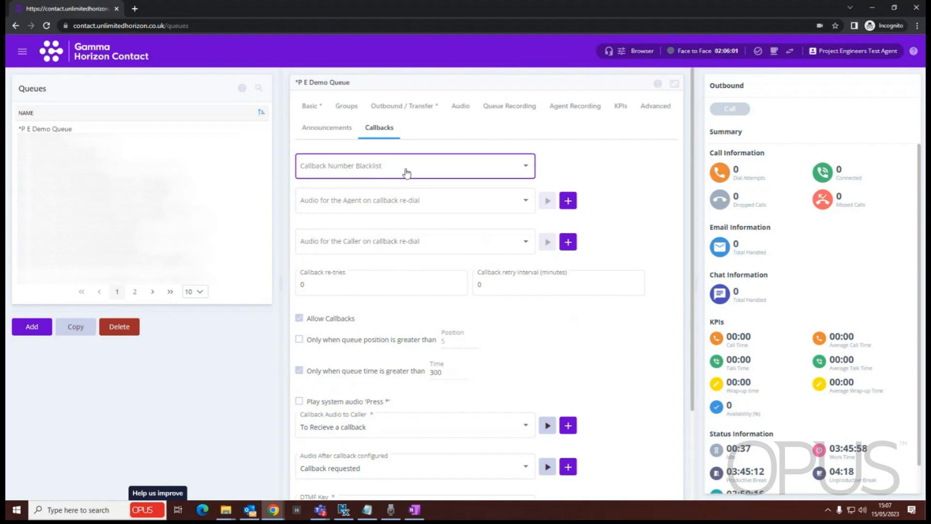
scroll(499, 297, down, 2)
scroll(509, 300, up, 2)
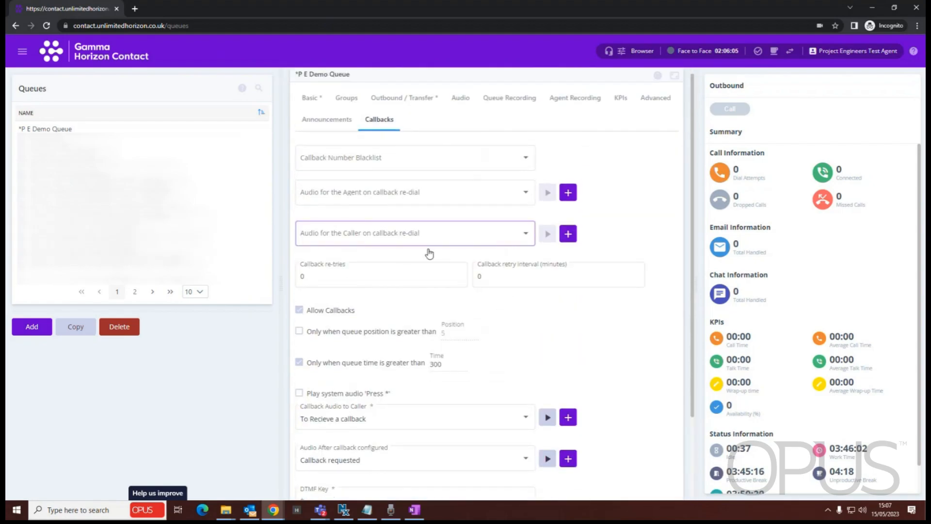
scroll(484, 294, down, 2)
scroll(533, 270, down, 1)
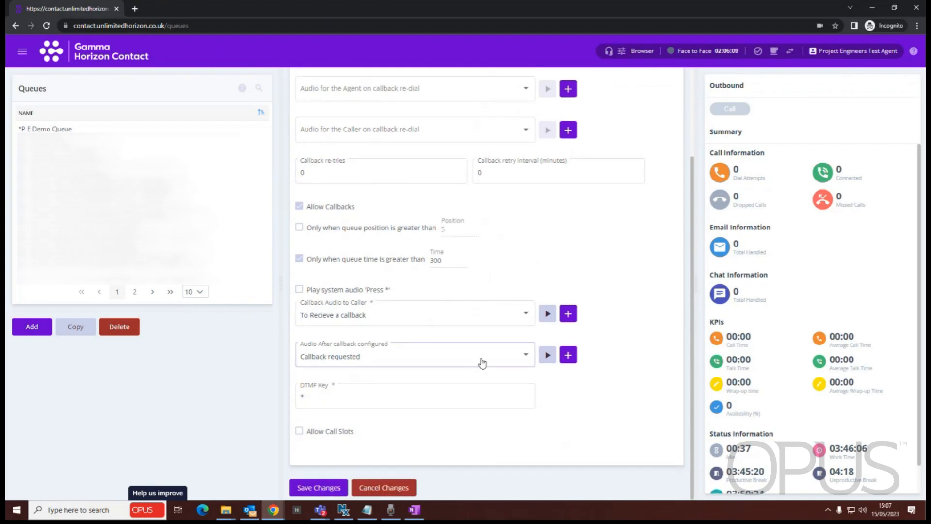
scroll(478, 301, up, 2)
scroll(364, 417, down, 2)
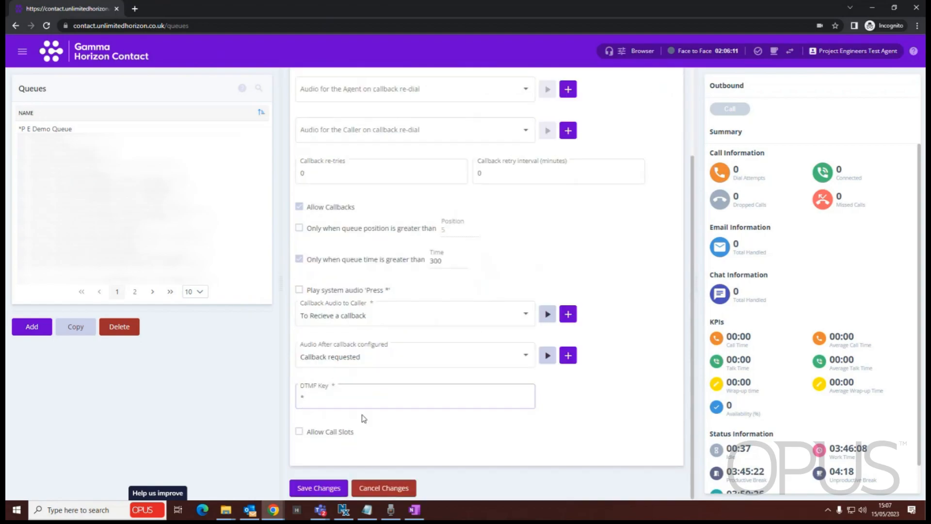
click(313, 489)
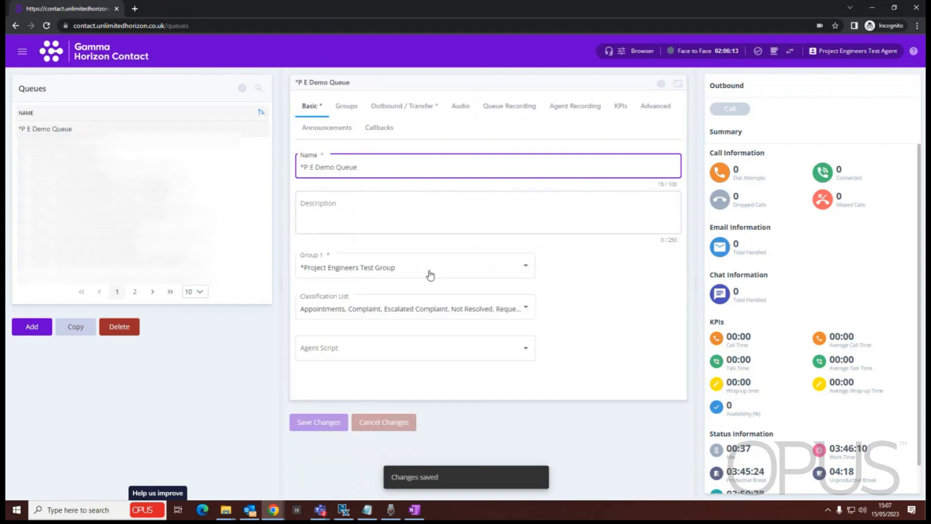
- Reopen the callback settings of the *P E Demo Queue and check the retries, queue time threshold, audio messages and DTMF key
click(381, 129)
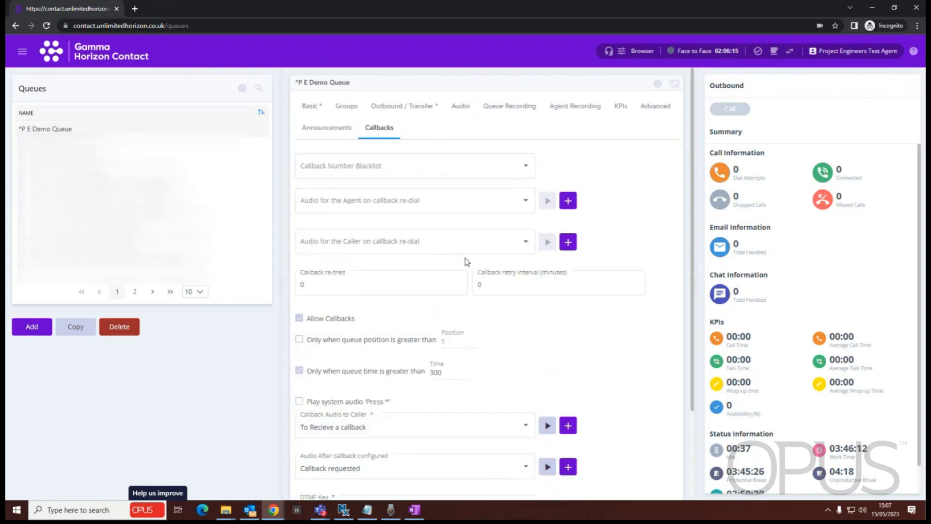
scroll(464, 270, down, 2)
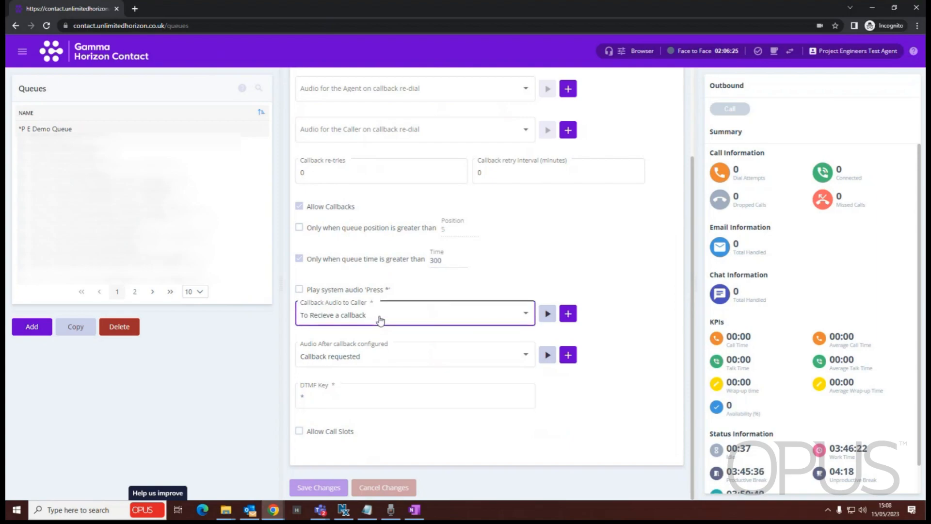
drag(324, 395, 250, 407)
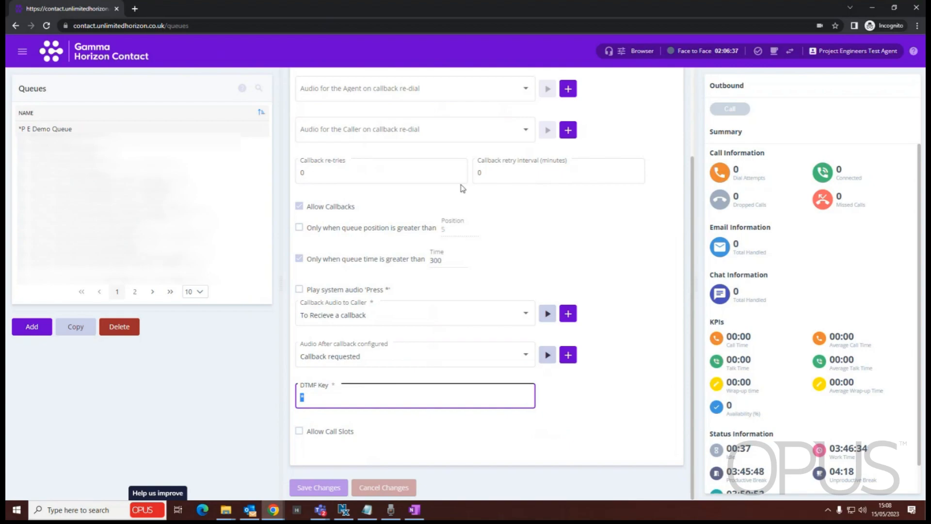
scroll(431, 224, up, 1)
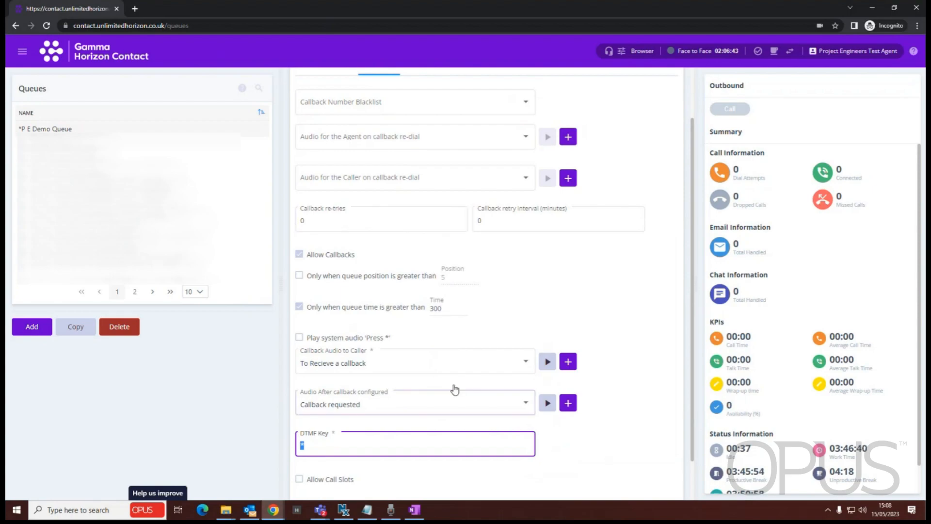
scroll(455, 387, down, 1)
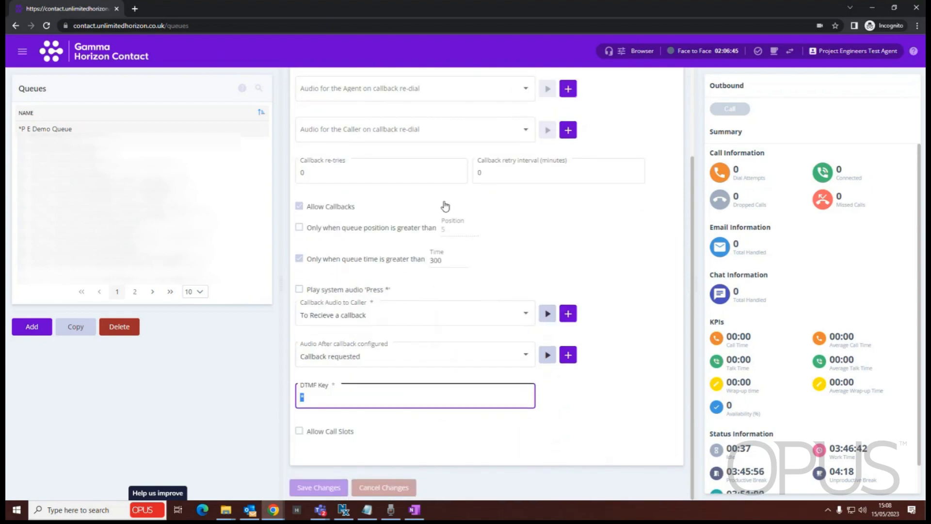
scroll(466, 331, up, 2)
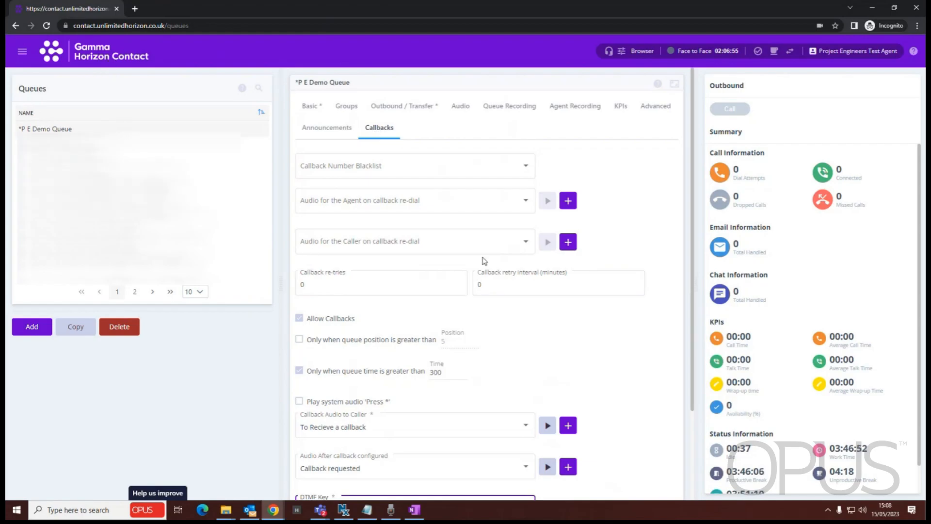
scroll(491, 309, down, 1)
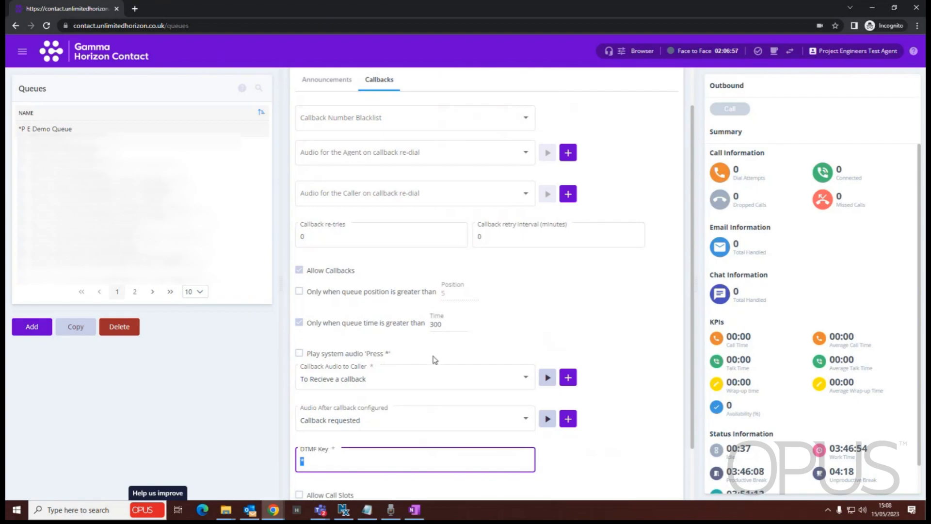
scroll(435, 331, down, 1)
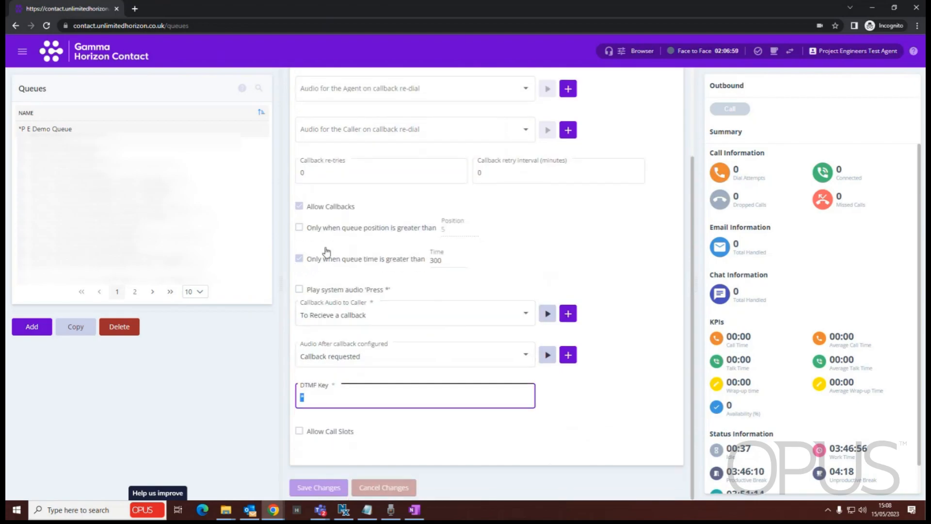
scroll(395, 345, up, 2)
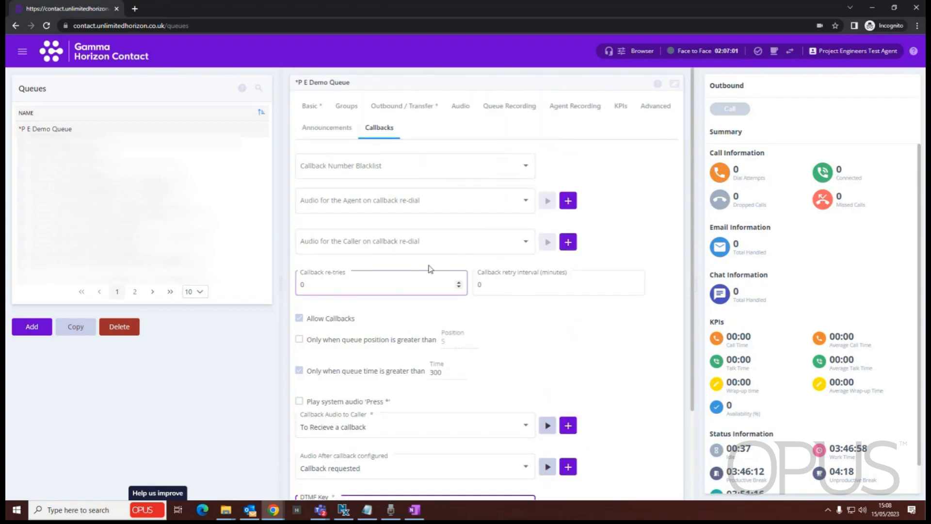
scroll(378, 217, down, 2)
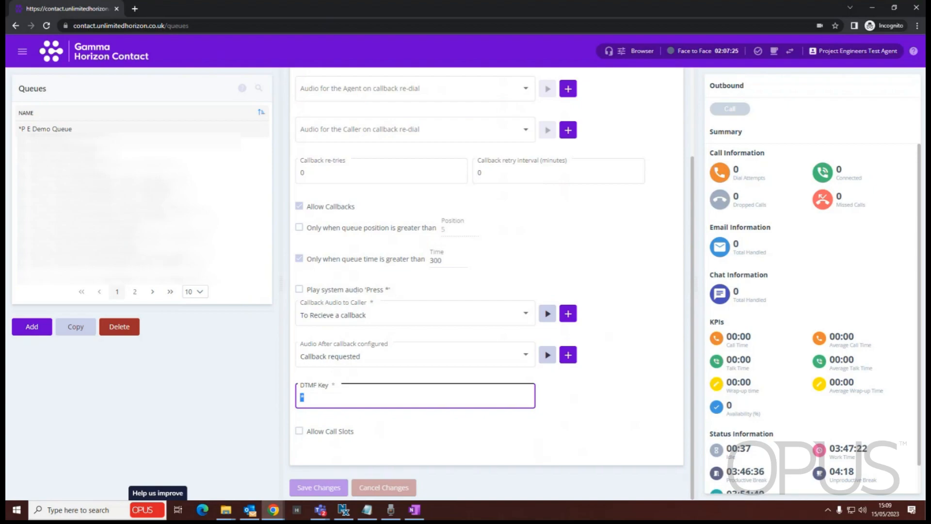
key(alt+Tab)
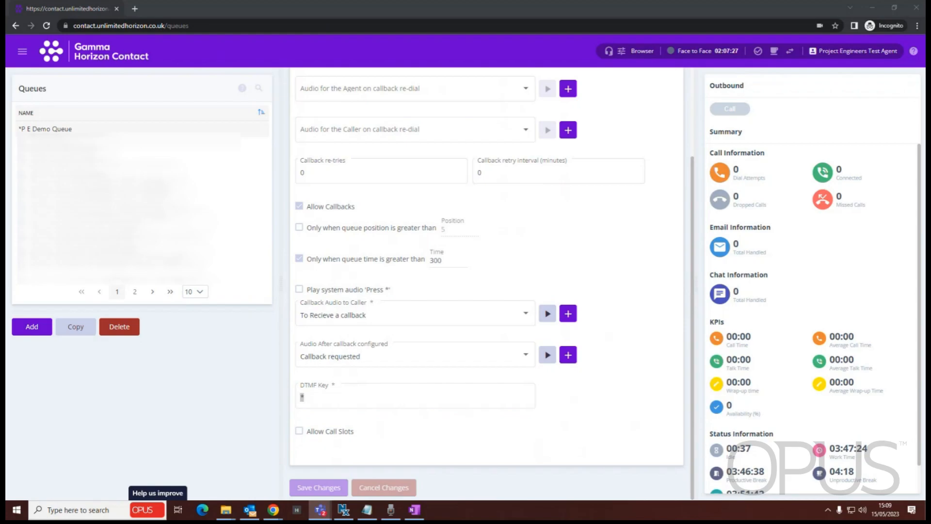